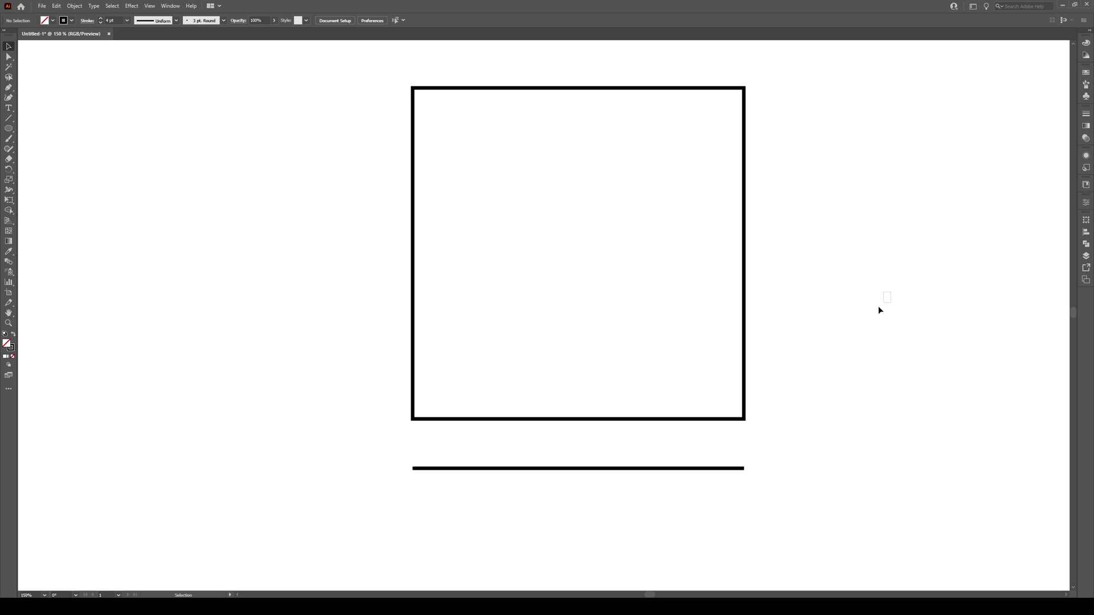
# Select both the square and the line and enable Dashed Line in the Stroke panel
pyautogui.moveTo(879, 308); pyautogui.dragTo(323, 514)
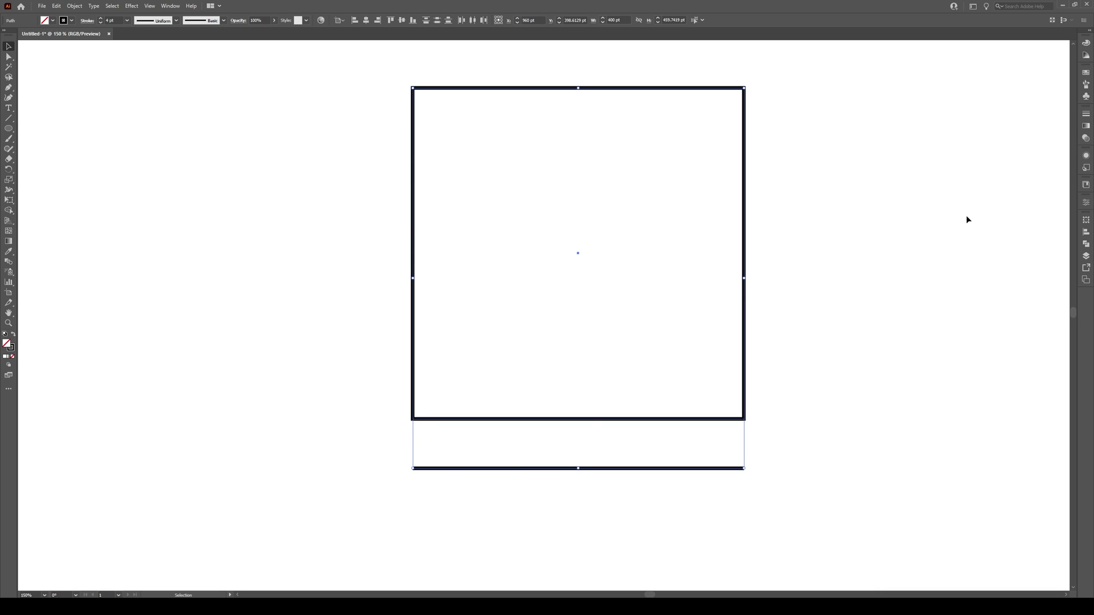
pyautogui.click(1086, 116)
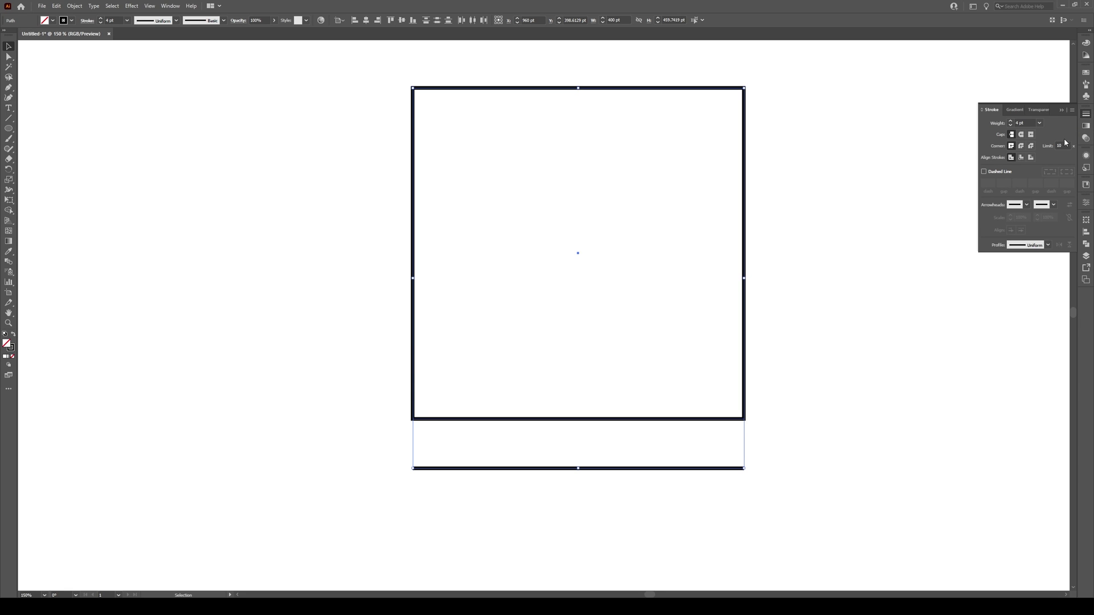
pyautogui.click(1001, 173)
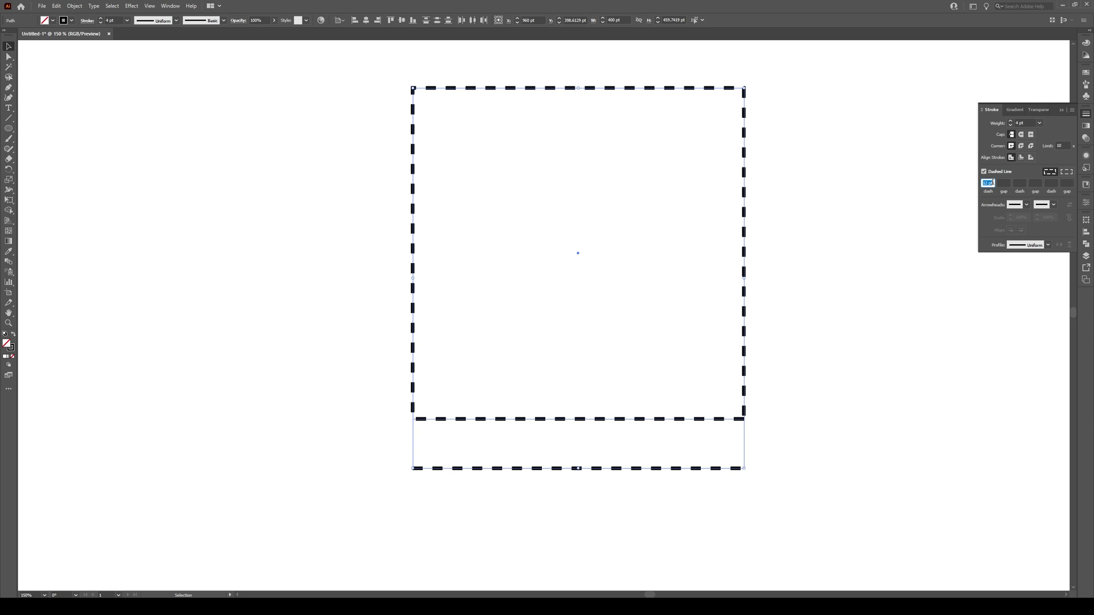
# Set the first dash to 20 pt and the first gap to 10 pt
pyautogui.write('20')
pyautogui.press('Return')
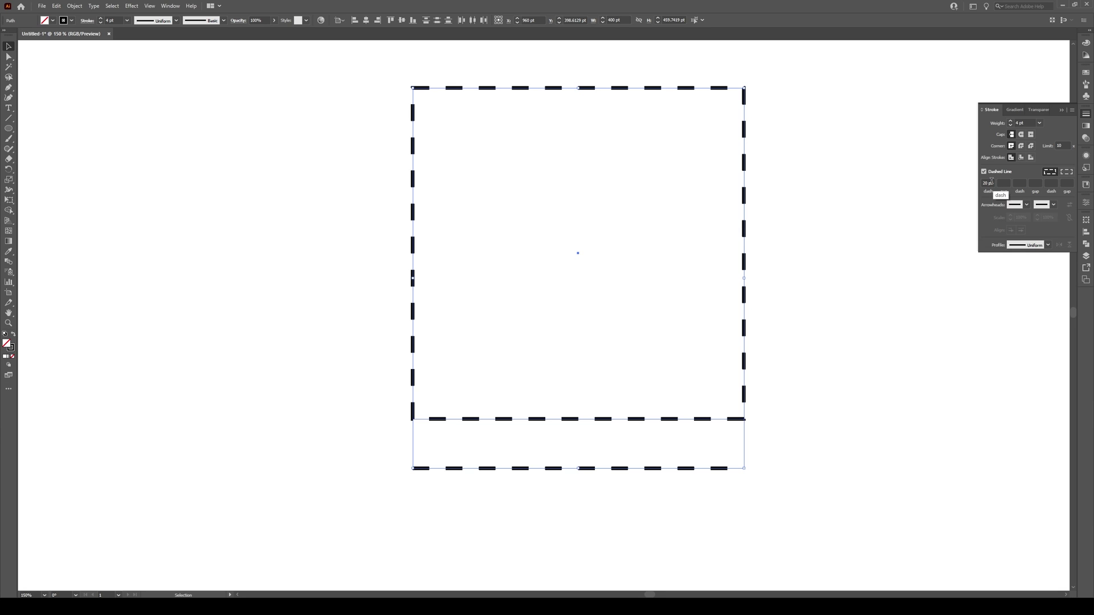
pyautogui.doubleClick(991, 183)
pyautogui.click(1001, 183)
pyautogui.press('Return')
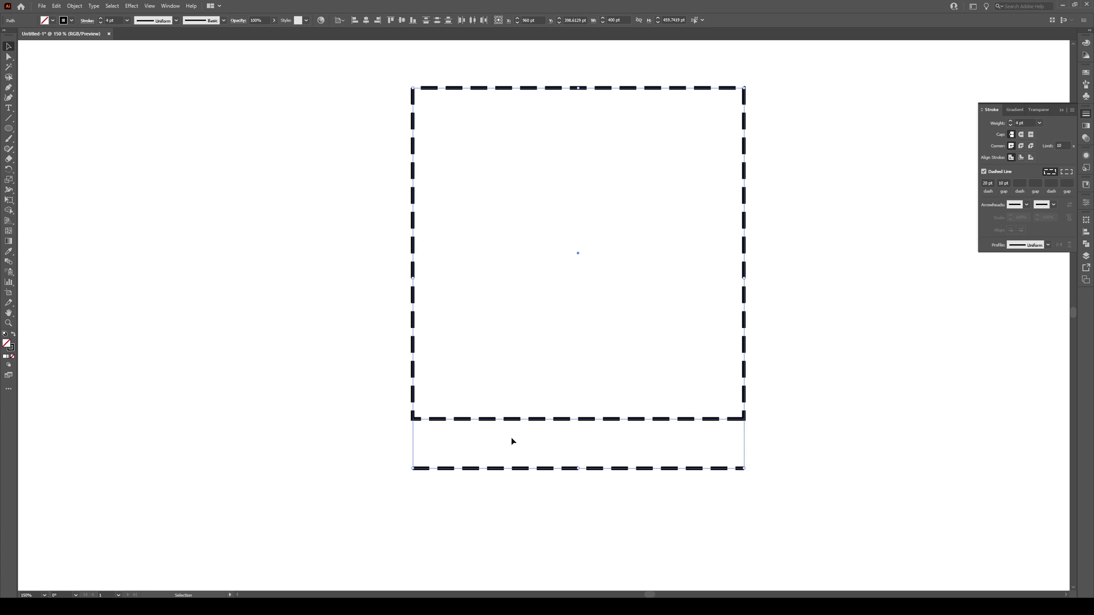
# Enter 50 pt in the second dash field
pyautogui.click(1019, 183)
pyautogui.write('50')
pyautogui.press('Return')
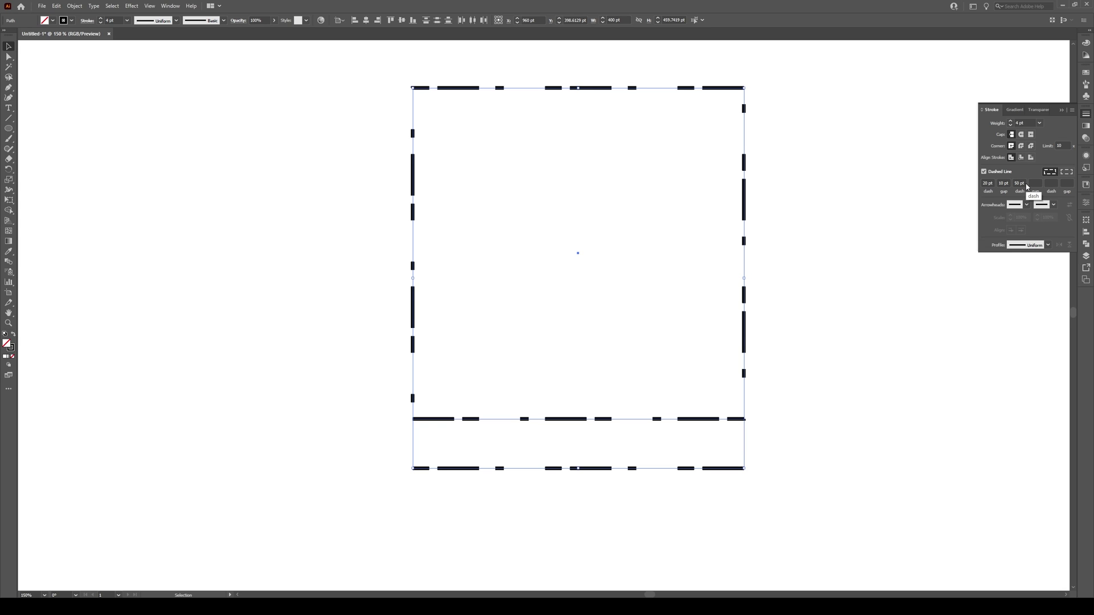
# Clear the 50 pt dash and 10 pt gap, set the first dash to 12 pt, then select the line
pyautogui.click(1024, 183)
pyautogui.press('BackSpace')
pyautogui.click(1003, 183)
pyautogui.press('BackSpace')
pyautogui.click(991, 183)
pyautogui.write('12')
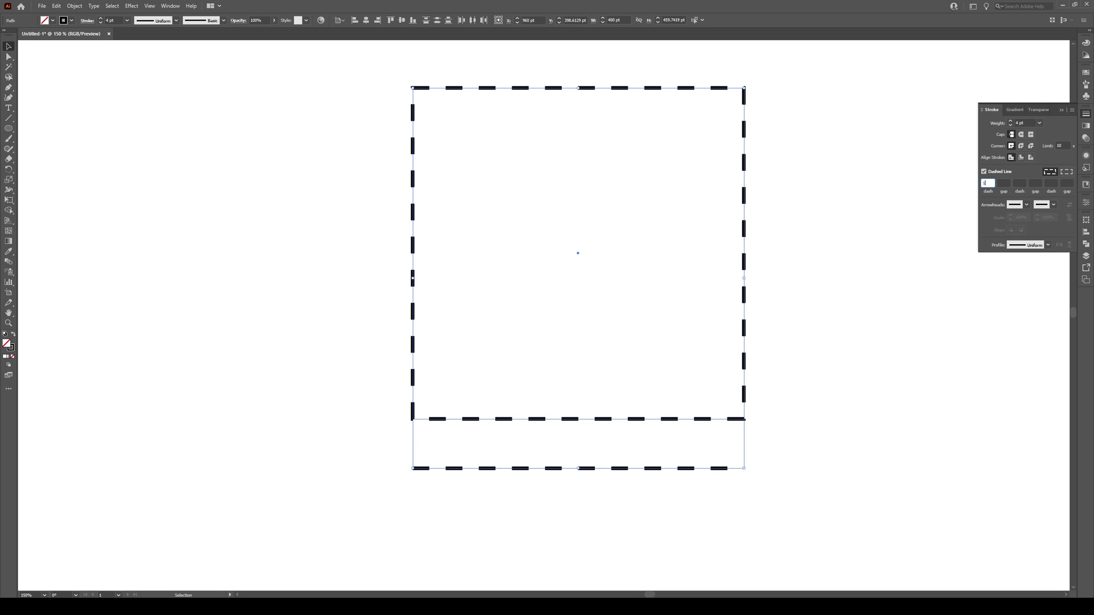
pyautogui.press('Return')
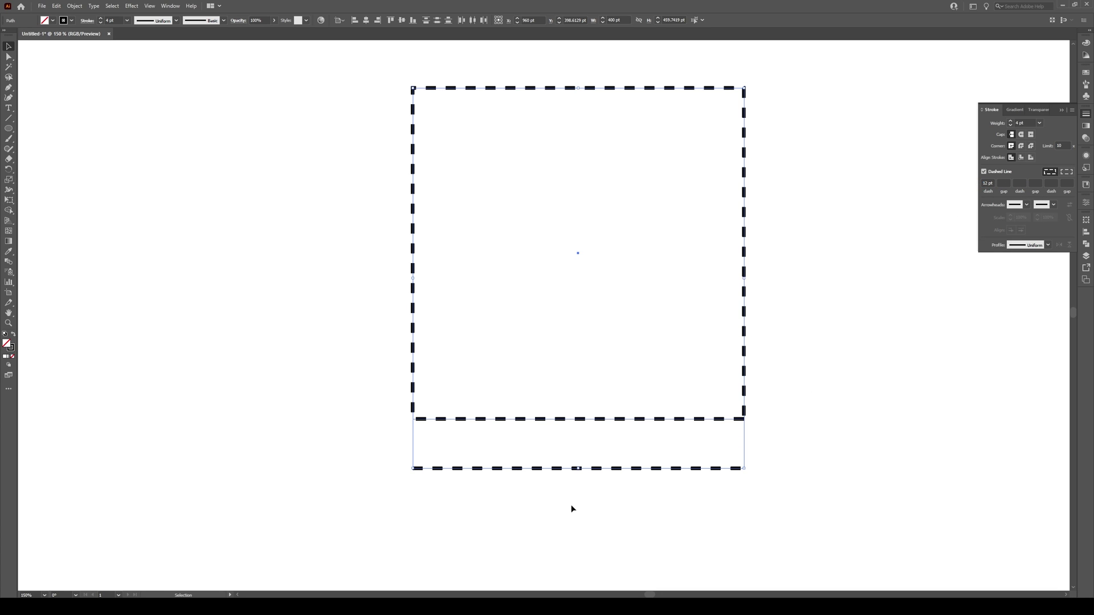
pyautogui.click(752, 468)
pyautogui.click(734, 473)
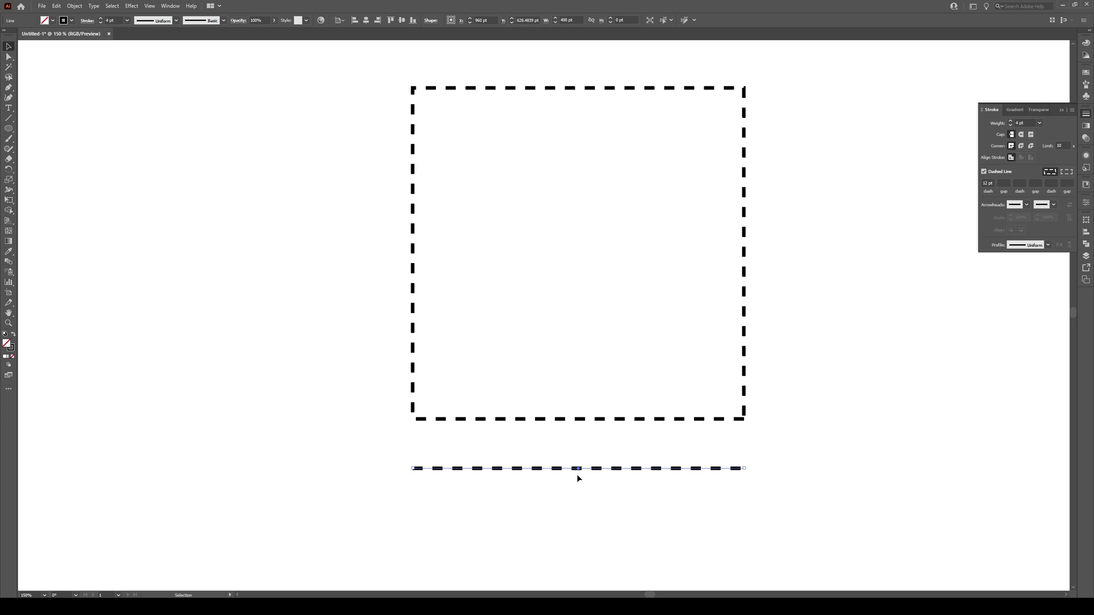
# Reselect both paths, align their dashes to corners and path ends, then inspect the line
pyautogui.click(439, 431)
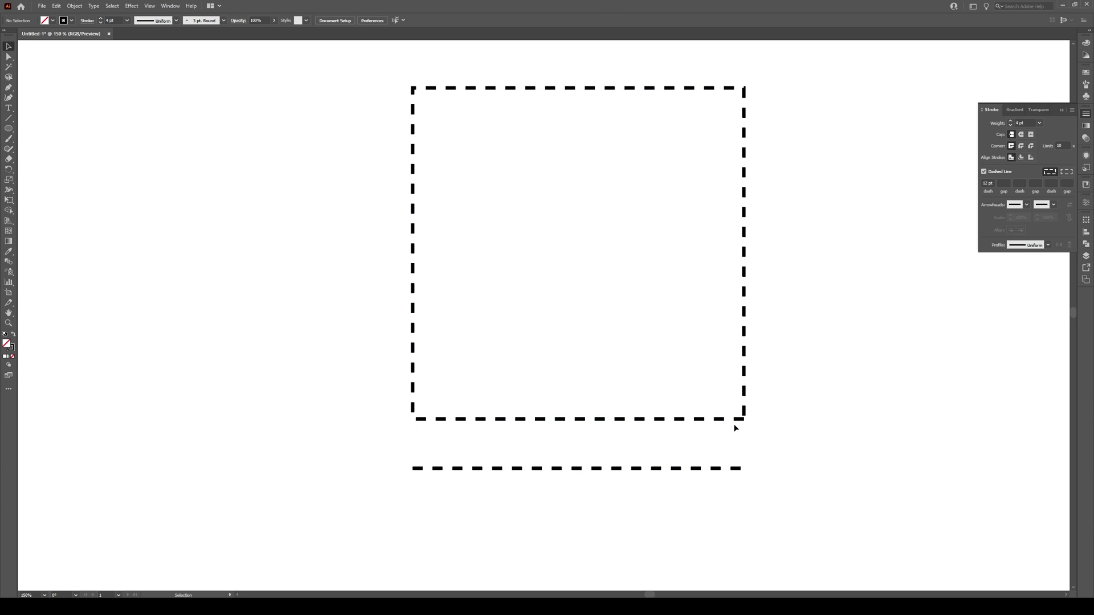
pyautogui.moveTo(849, 325); pyautogui.dragTo(584, 542)
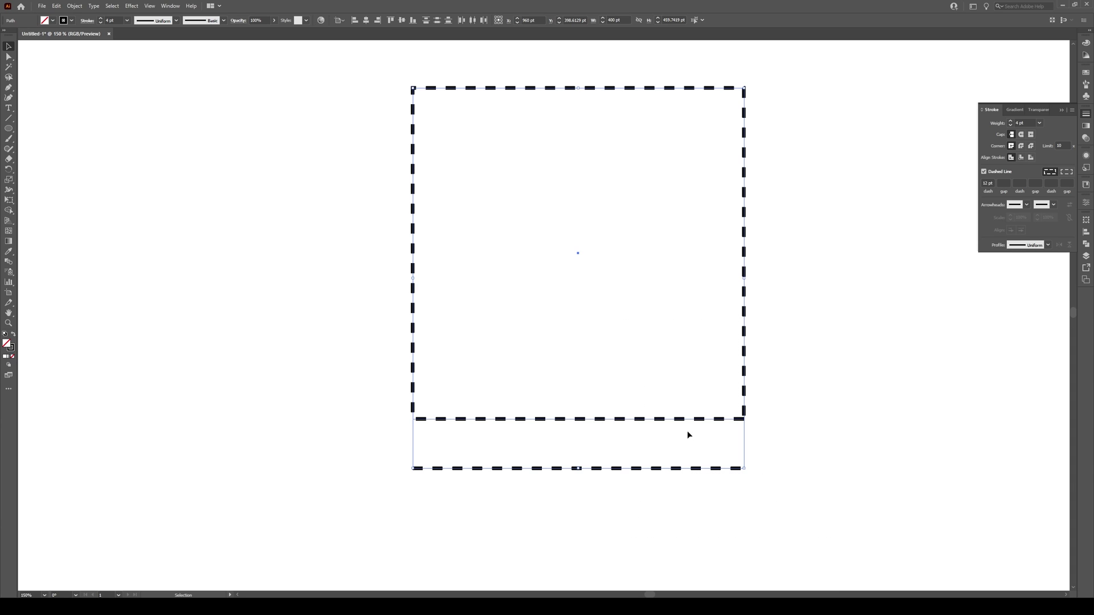
pyautogui.click(1066, 172)
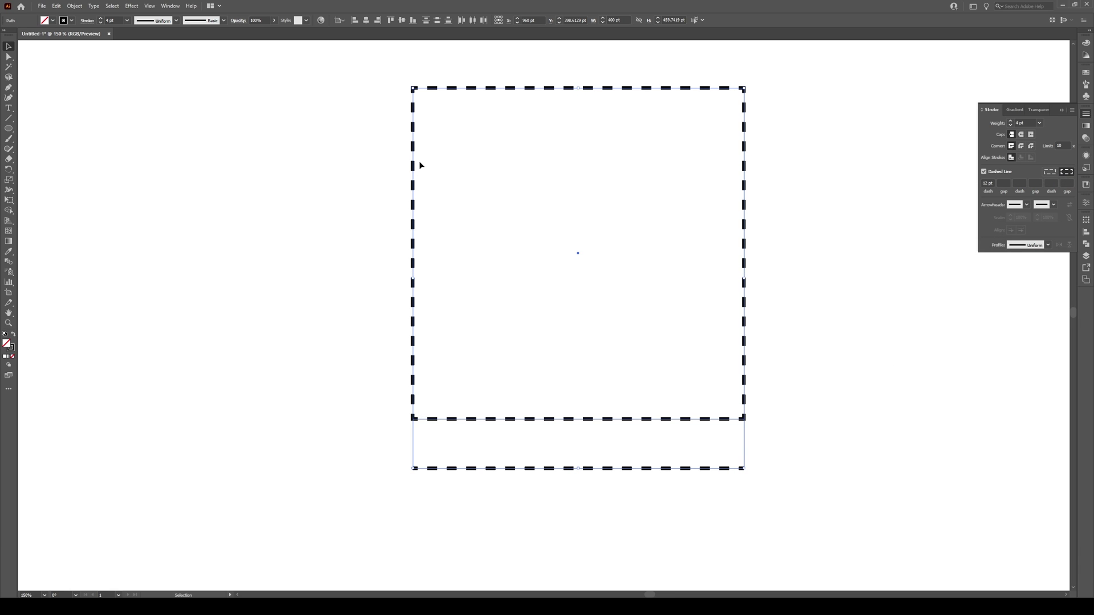
pyautogui.click(406, 94)
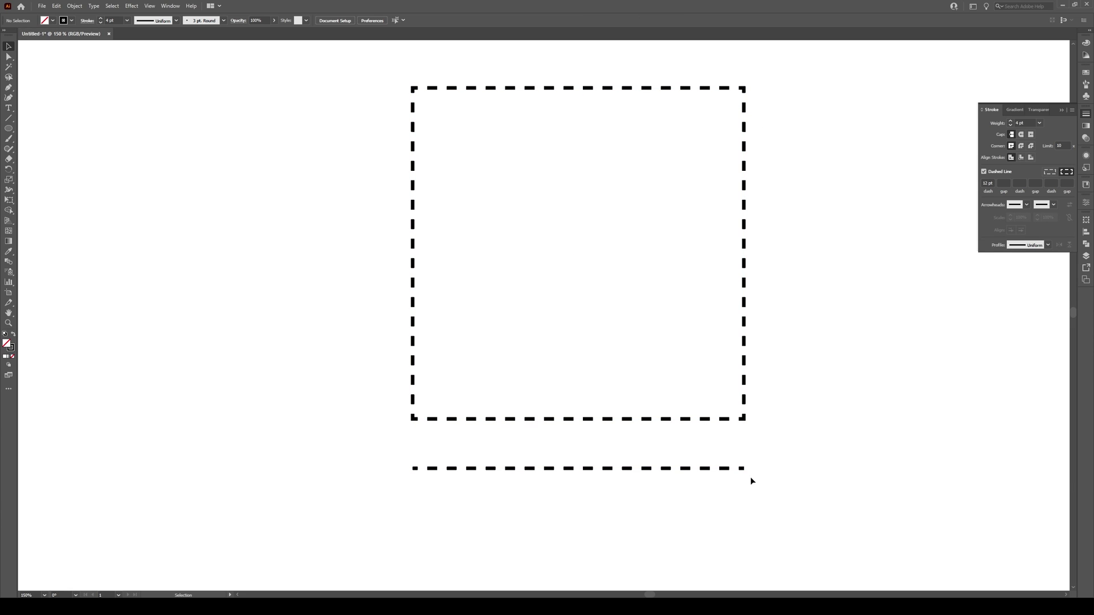
pyautogui.click(732, 469)
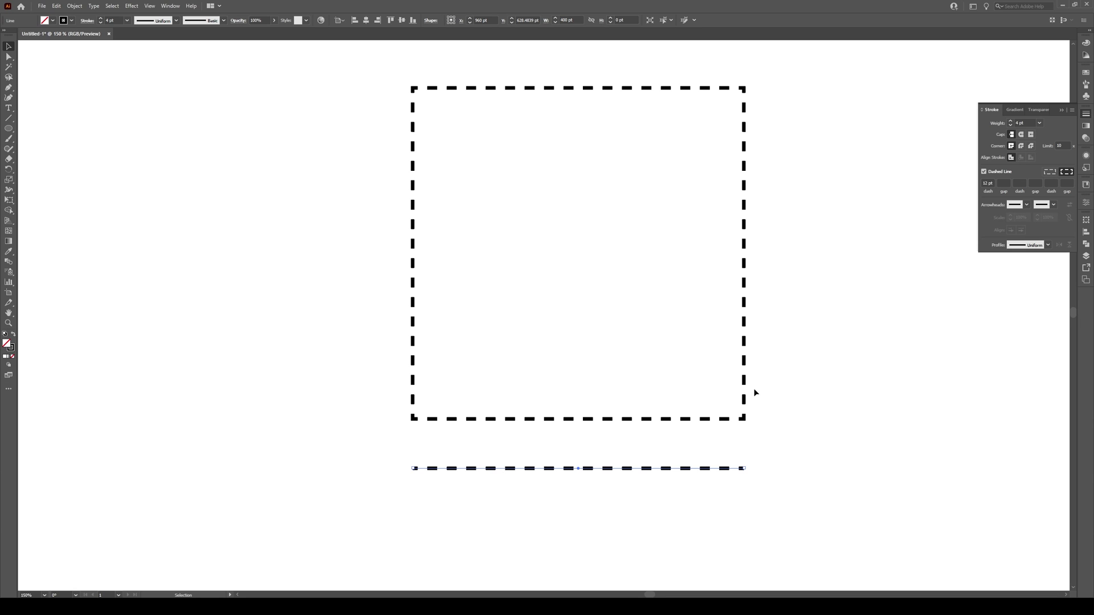
# Try round caps on the square's dashes, then switch them to projecting caps
pyautogui.moveTo(783, 362); pyautogui.dragTo(711, 438)
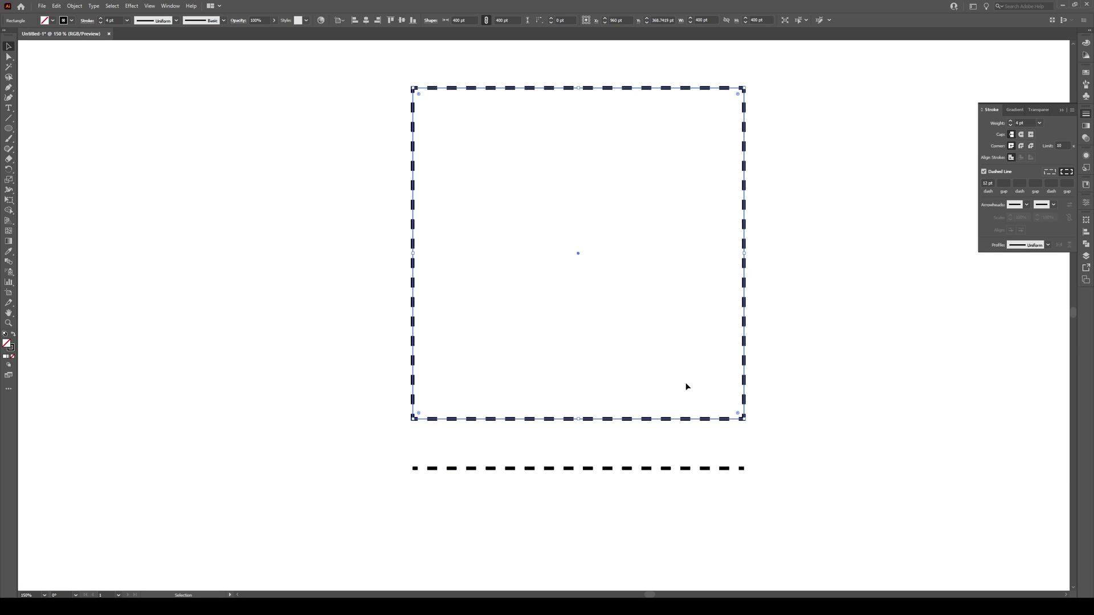
pyautogui.click(1021, 135)
pyautogui.click(749, 93)
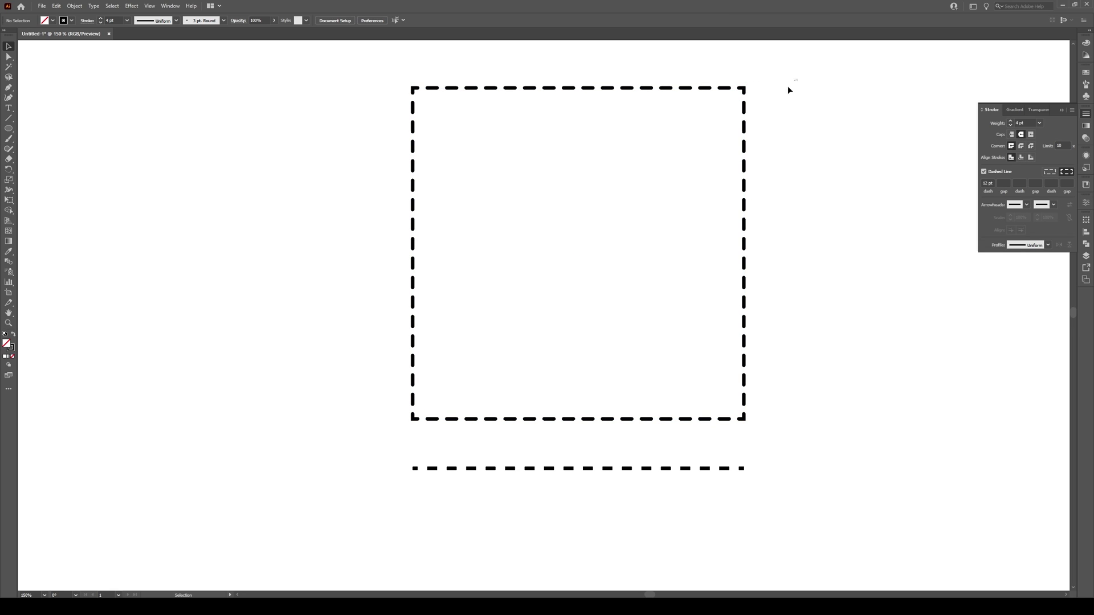
pyautogui.moveTo(788, 87); pyautogui.dragTo(678, 174)
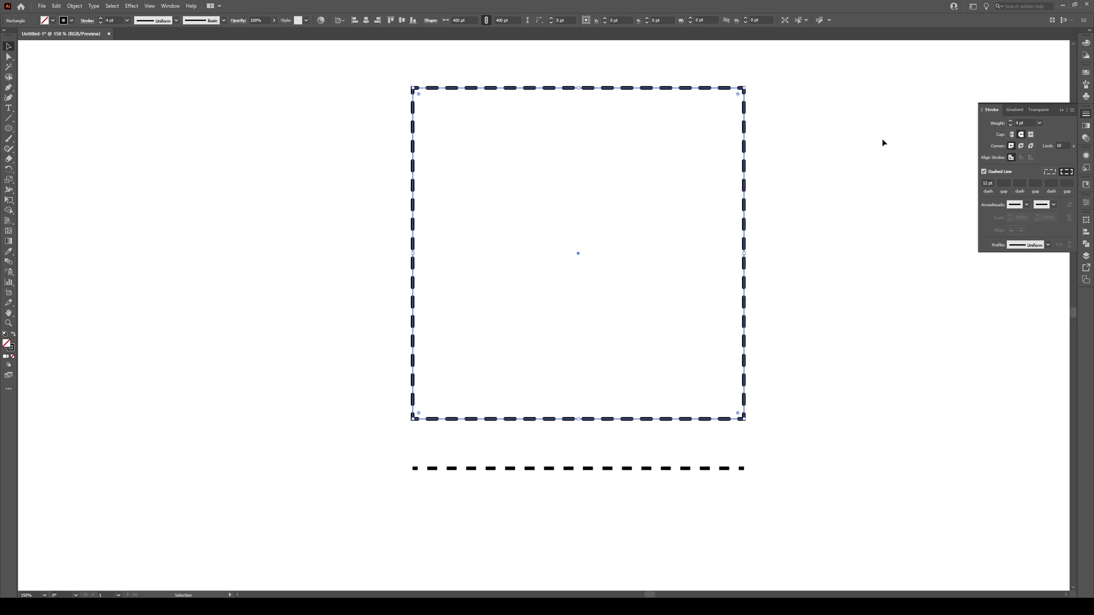
pyautogui.click(1031, 135)
pyautogui.click(877, 148)
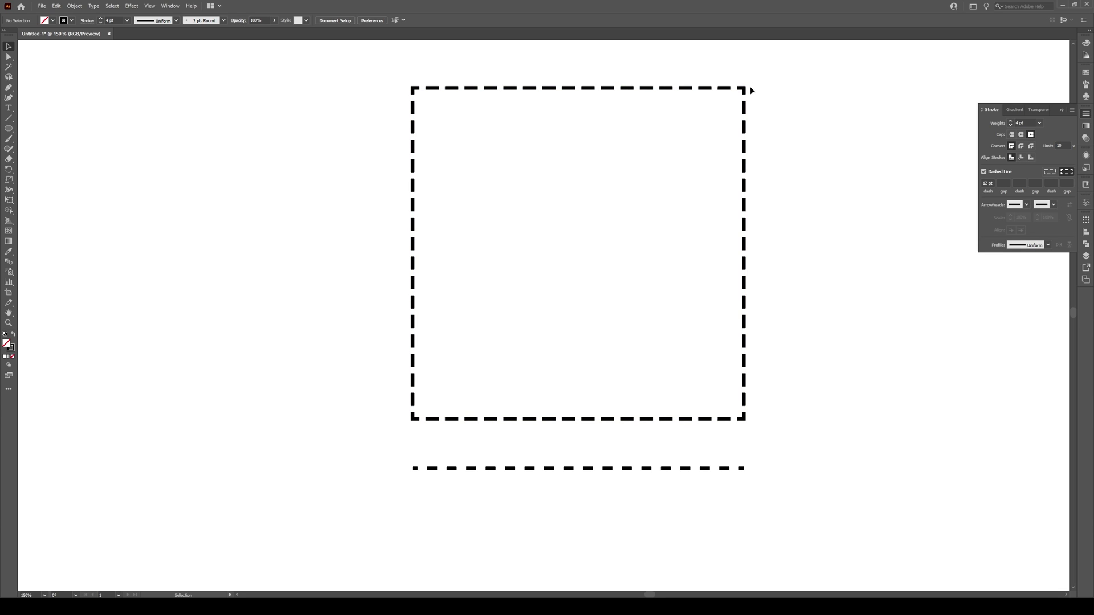
# On the zoomed-in square, try round join and round cap, then settle on butt cap and bevel join
pyautogui.scroll(5, 745, 73)
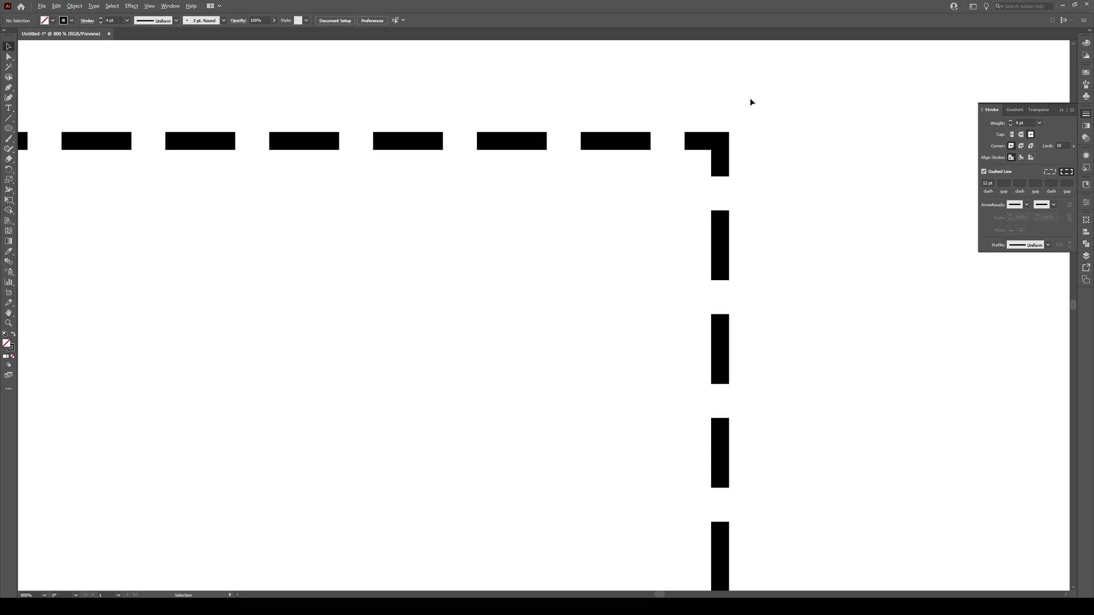
pyautogui.moveTo(782, 99); pyautogui.dragTo(535, 224)
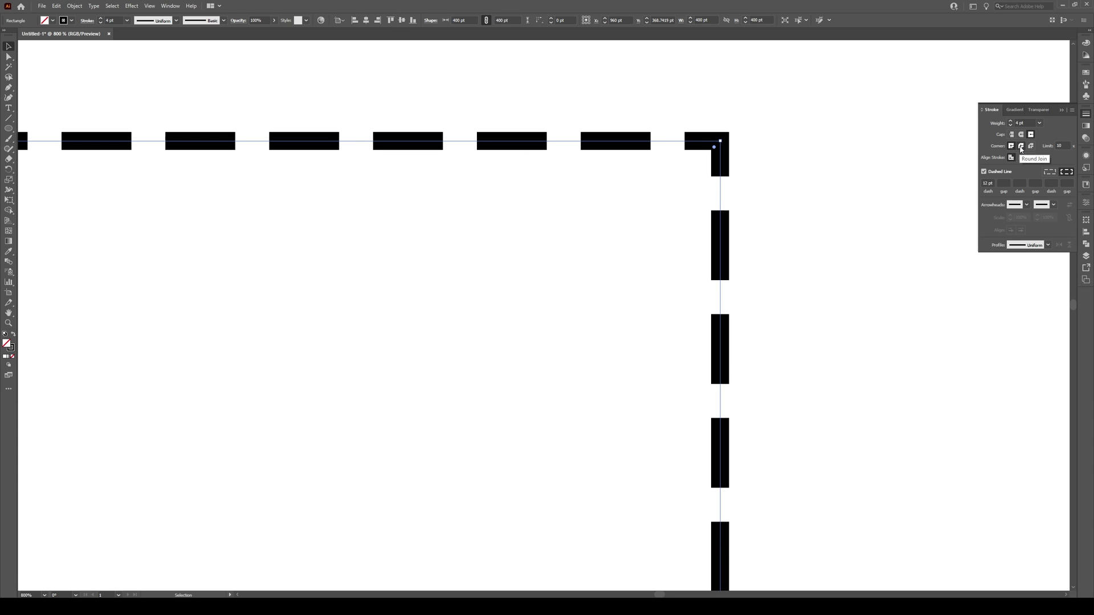
pyautogui.click(1021, 146)
pyautogui.click(1020, 135)
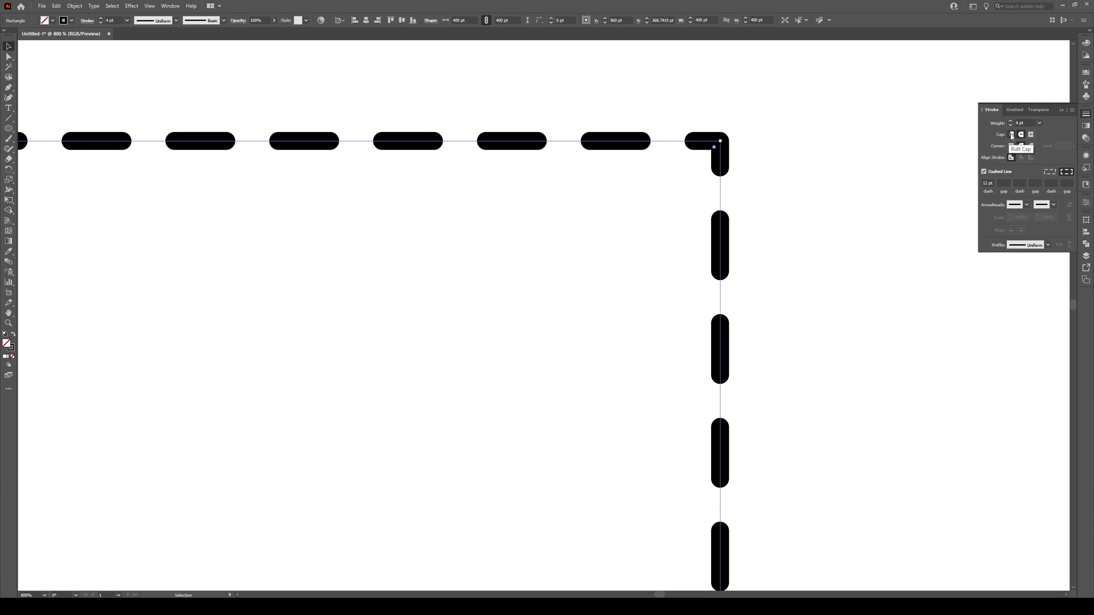
pyautogui.click(1011, 135)
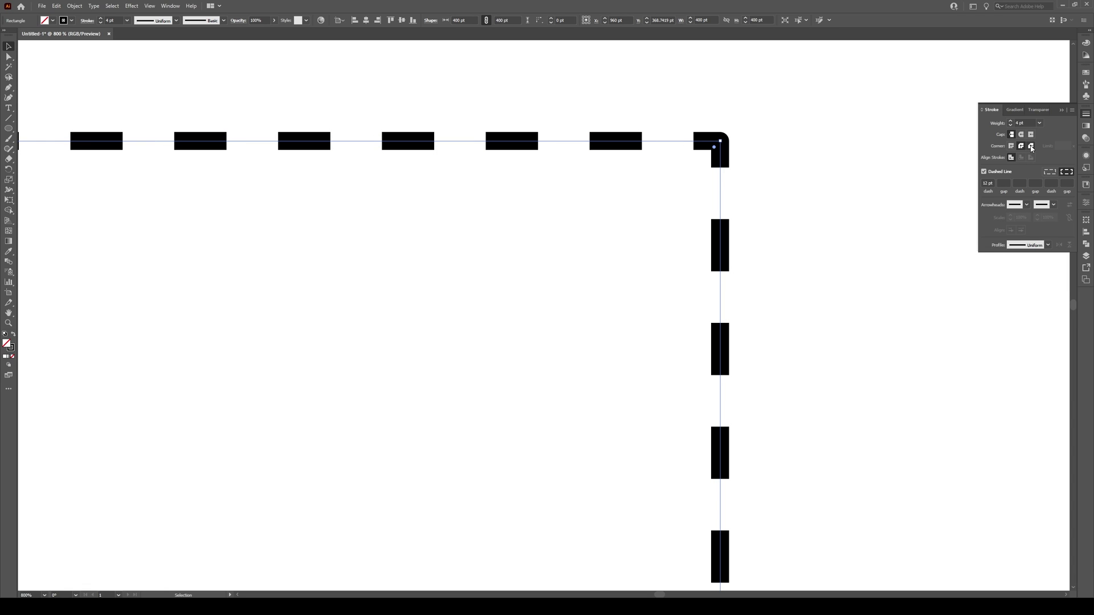
pyautogui.click(1031, 146)
# Zoom back out to 150% and deselect to view the whole square and line
pyautogui.scroll(-4, 855, 193)
pyautogui.scroll(-1, 848, 170)
pyautogui.click(783, 355)
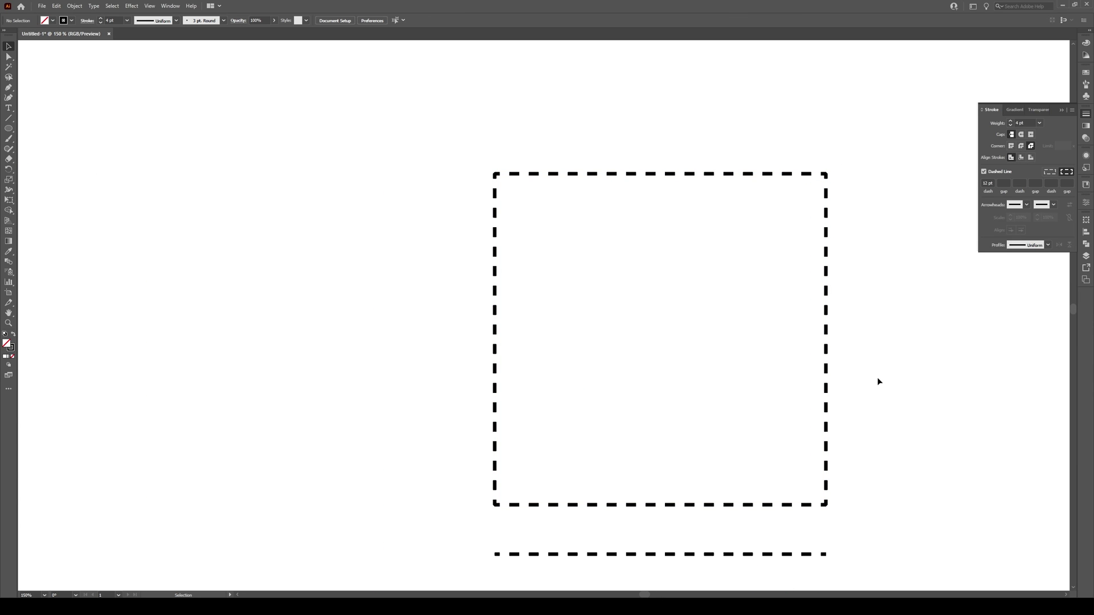
pyautogui.scroll(-1, 838, 359)
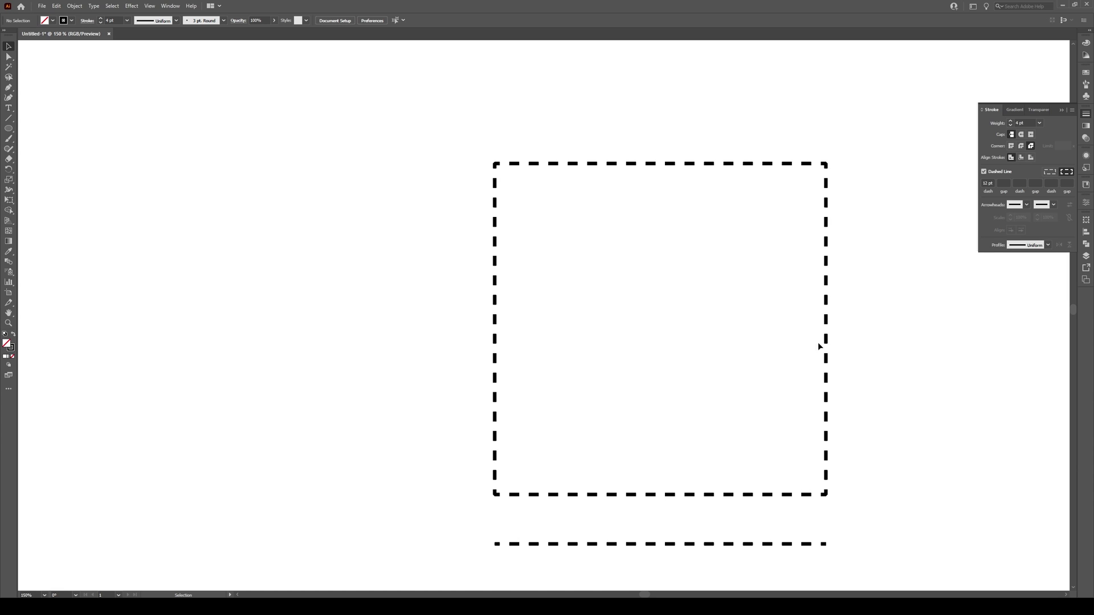